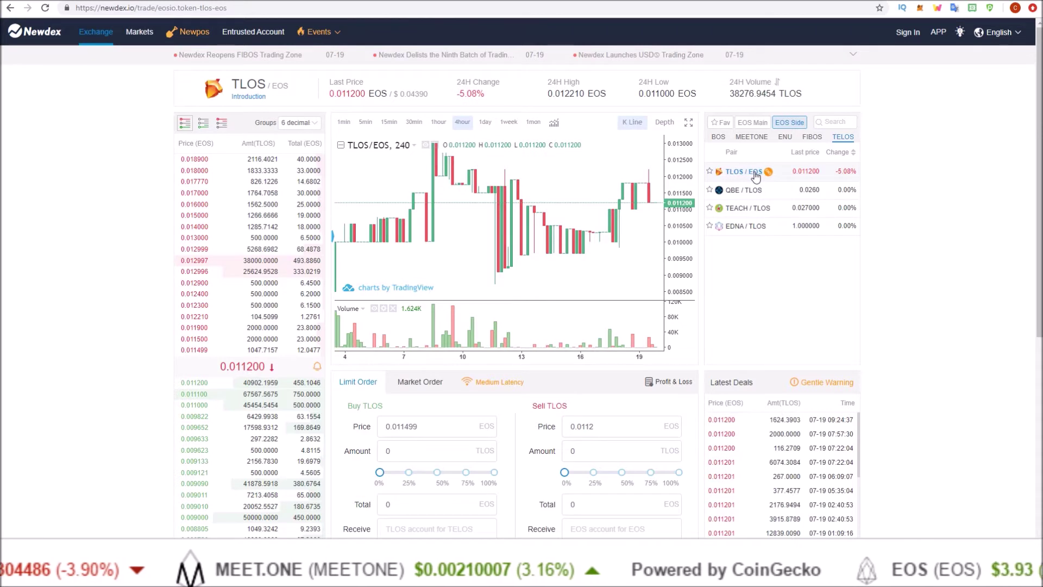
Step: Sign in to Newdex with the EOS account via the Scatter desktop wallet, showing a 1.7418 EOS balance
scroll(752, 177, down, 1)
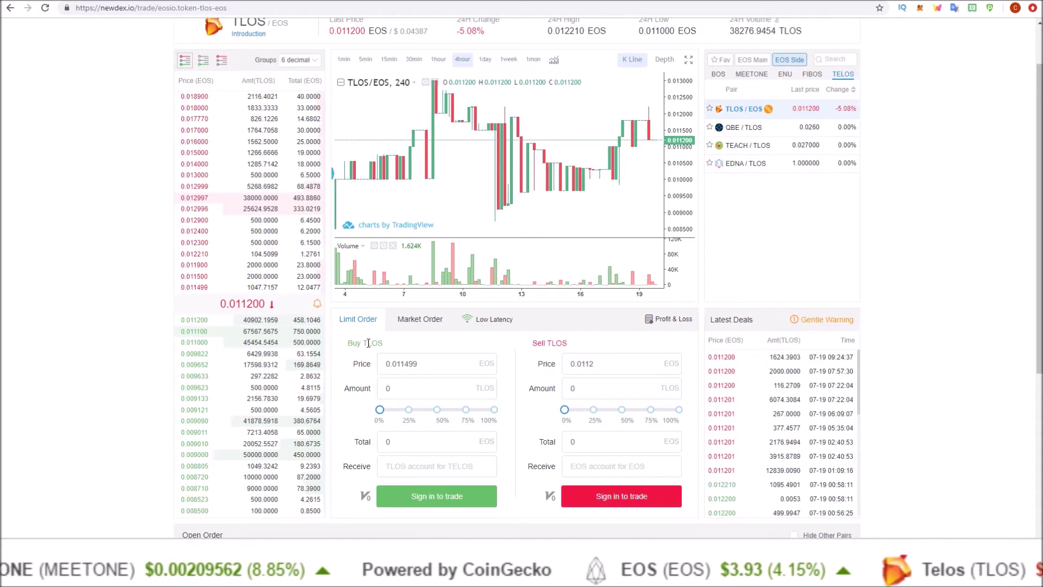
scroll(943, 235, up, 2)
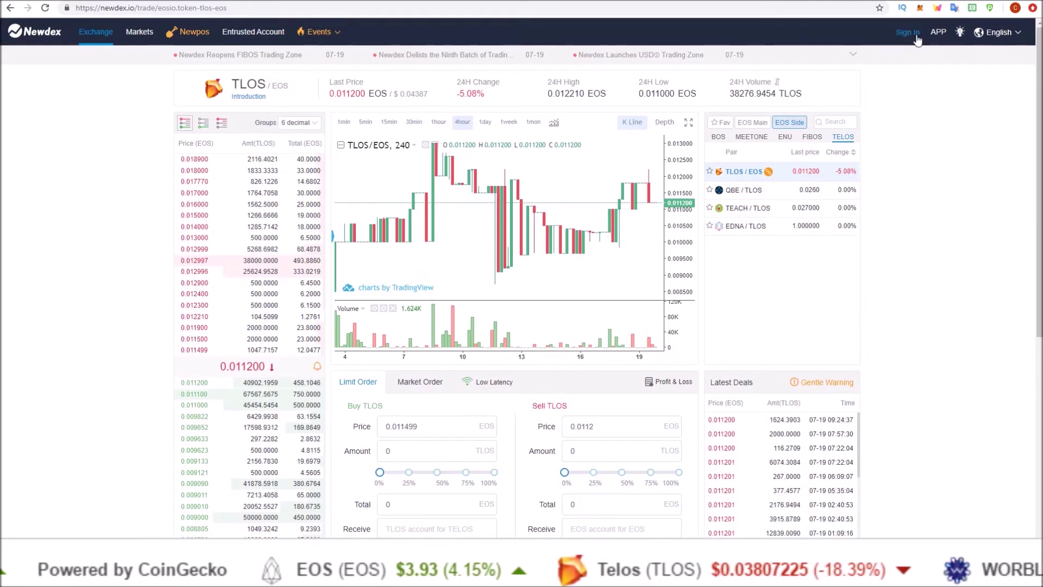
scroll(477, 431, down, 2)
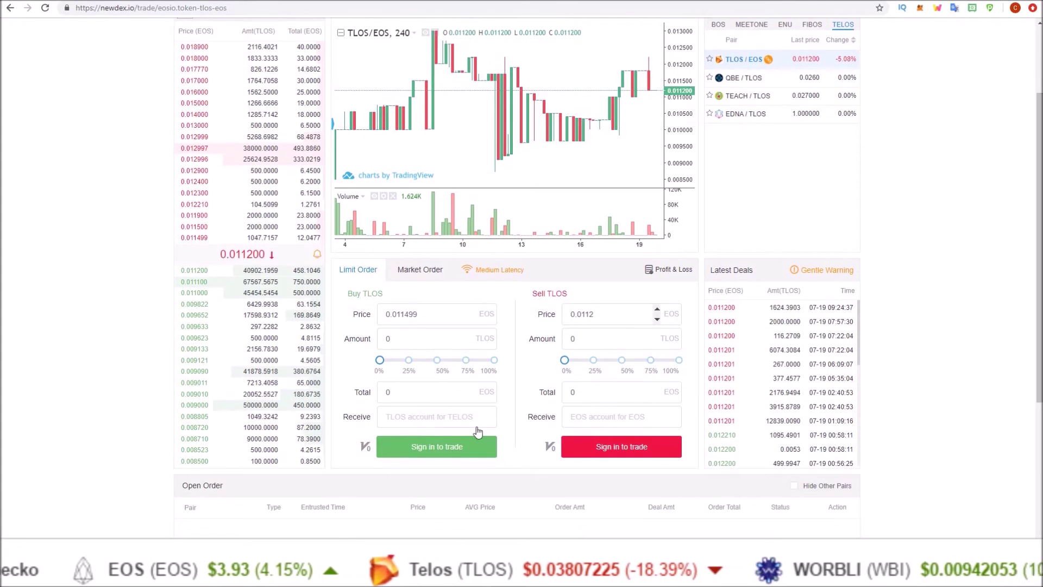
click(442, 455)
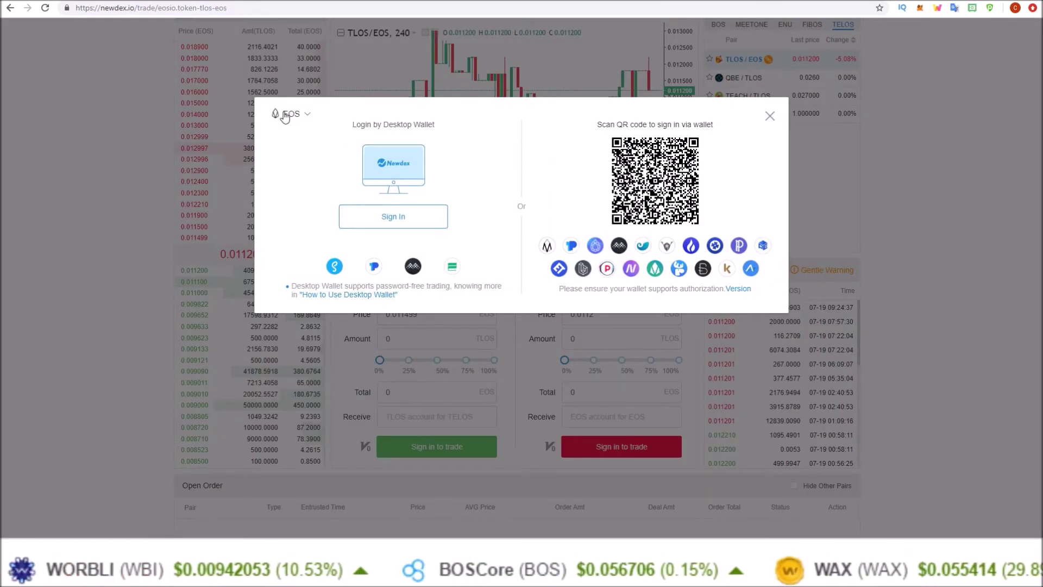
click(403, 220)
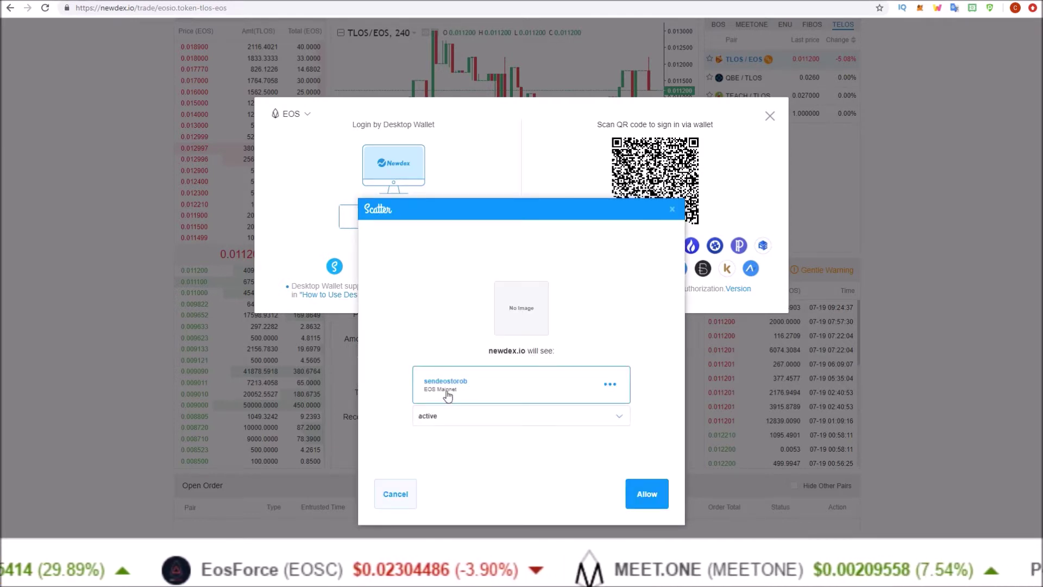
click(633, 490)
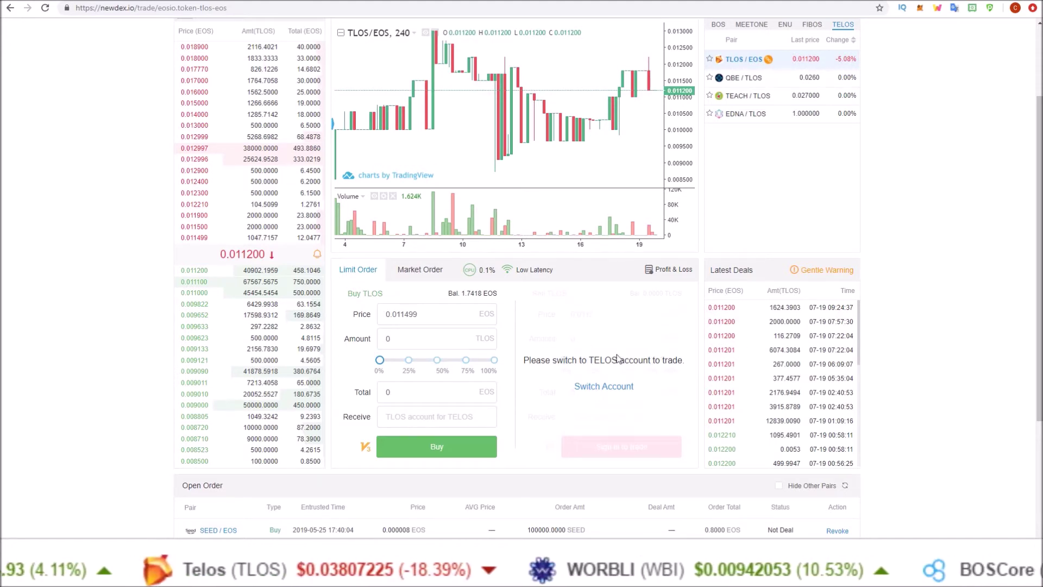
Step: Fill the buy order with 100 TLOS at 0.011499 EOS (1.1499 EOS total) and begin the TELOS receiving account
mouse_move(384, 360)
drag(384, 360, 439, 359)
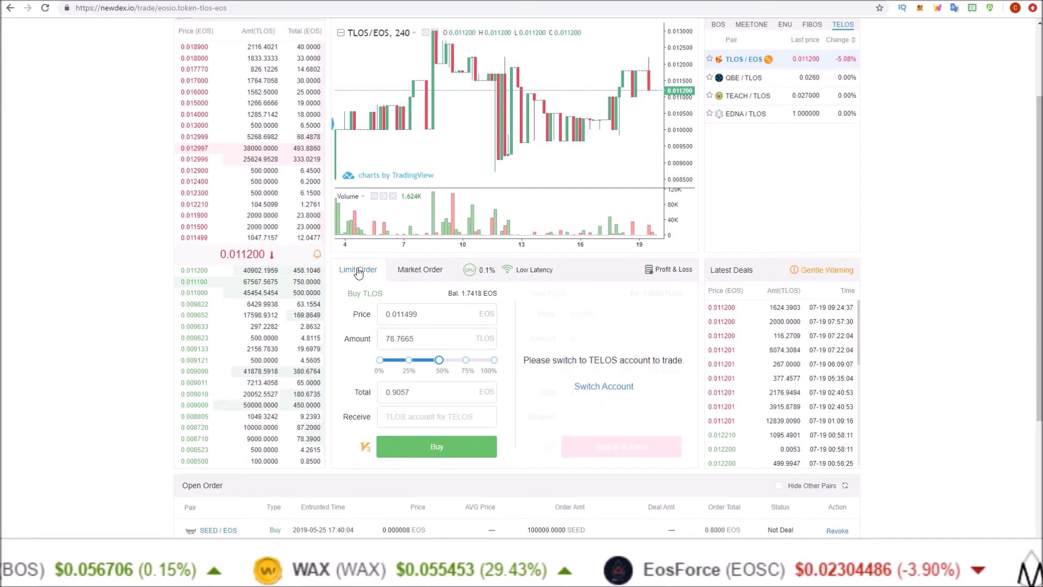
drag(432, 355, 455, 360)
click(422, 343)
text(100)
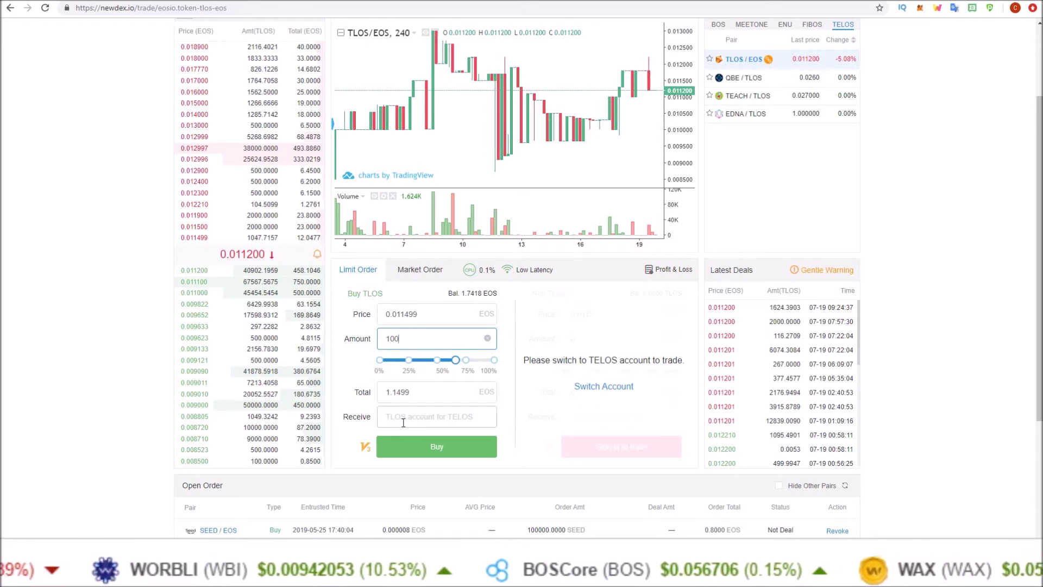
click(427, 417)
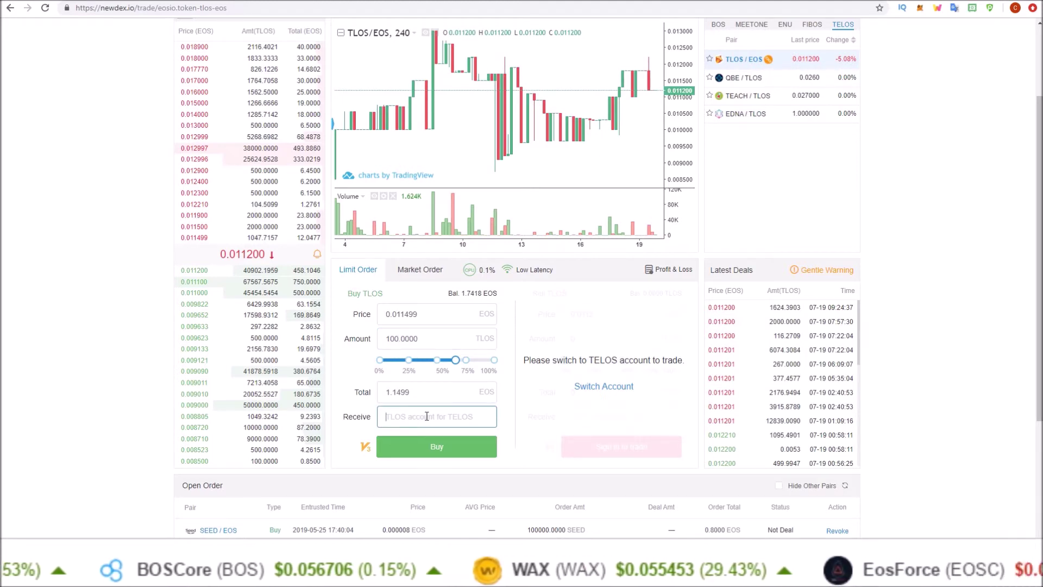
text(mytelosaccount)
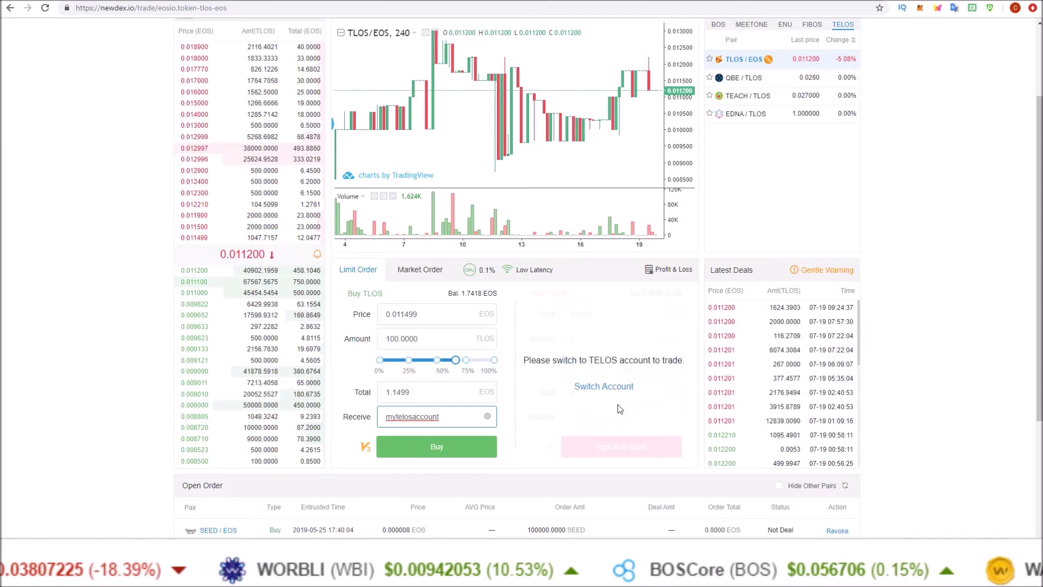
Step: Switch to a TELOS account through the Scatter desktop wallet, allowing newdex.io to see the Telos Mainnet account
click(588, 387)
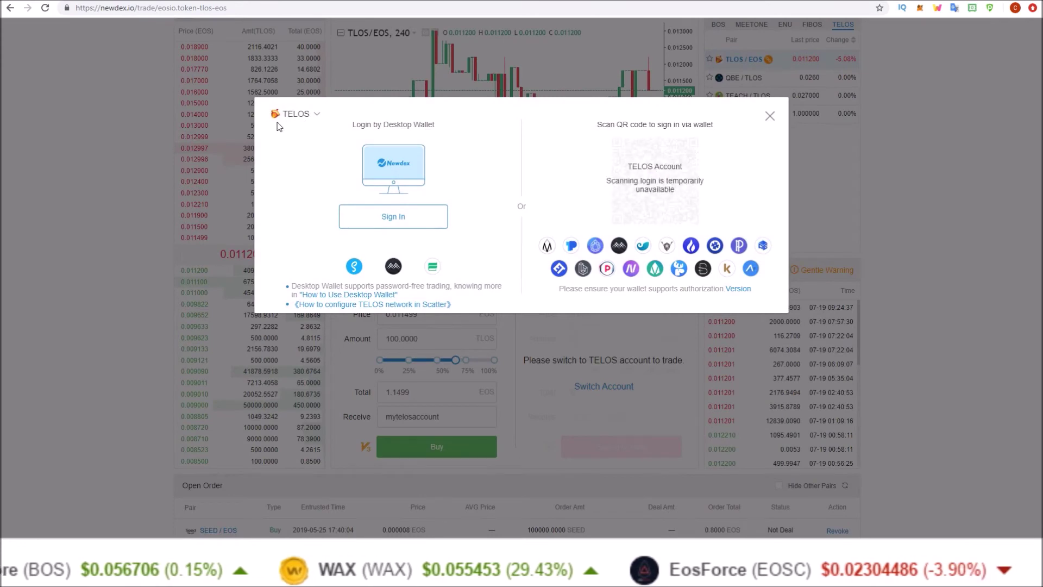
click(396, 219)
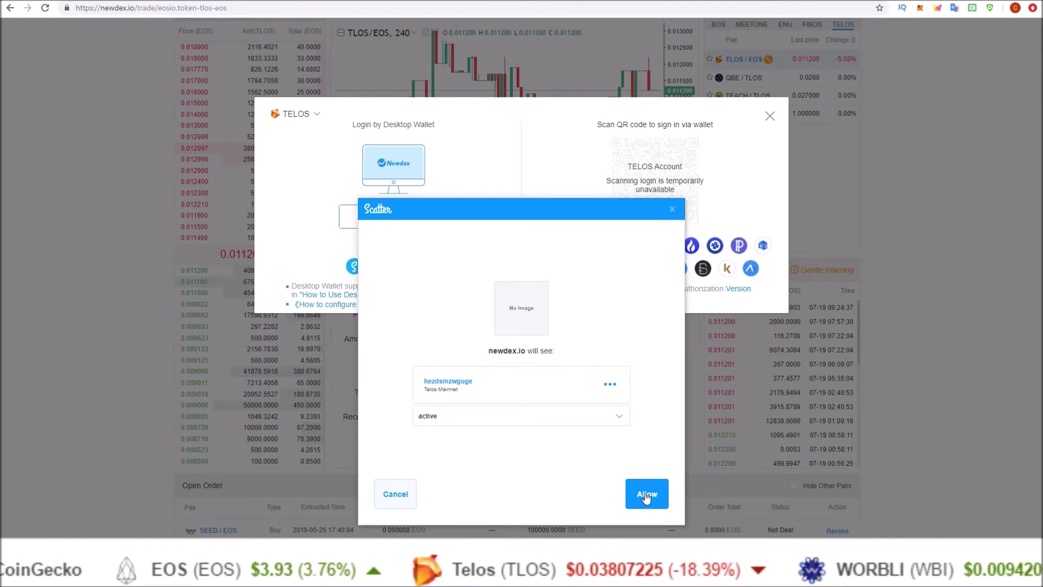
click(646, 499)
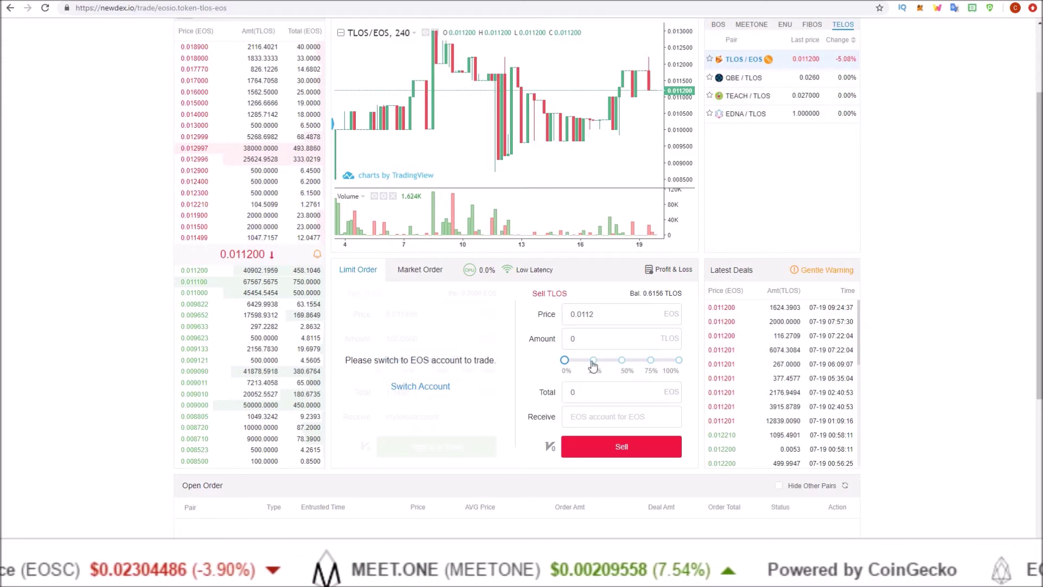
Step: Fill the sell order with 100 TLOS at 0.0112 EOS (1.1200 EOS total) and enter the EOS receiving account
drag(565, 360, 684, 365)
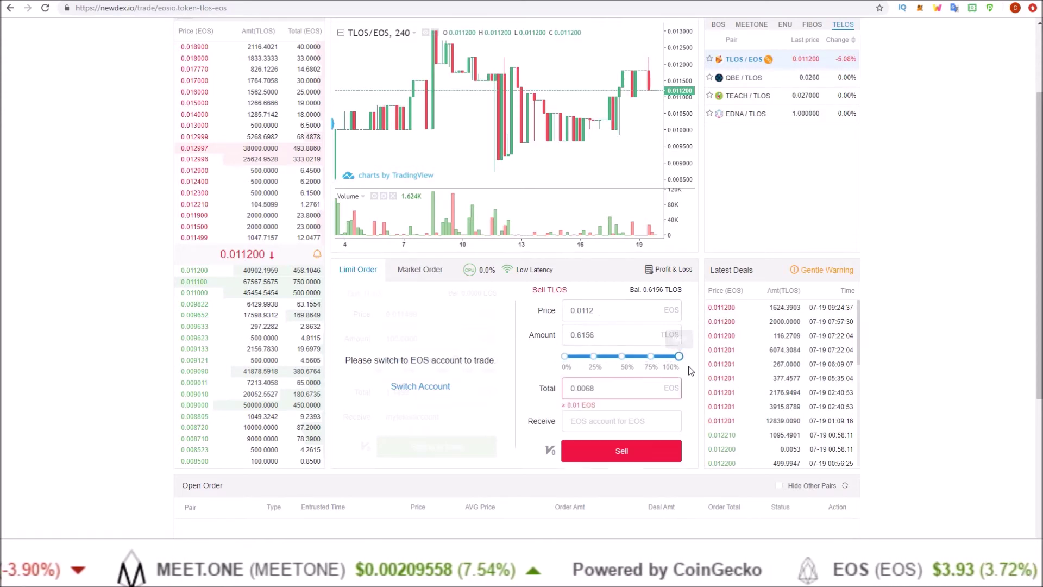
double_click(584, 335)
text(100)
click(583, 416)
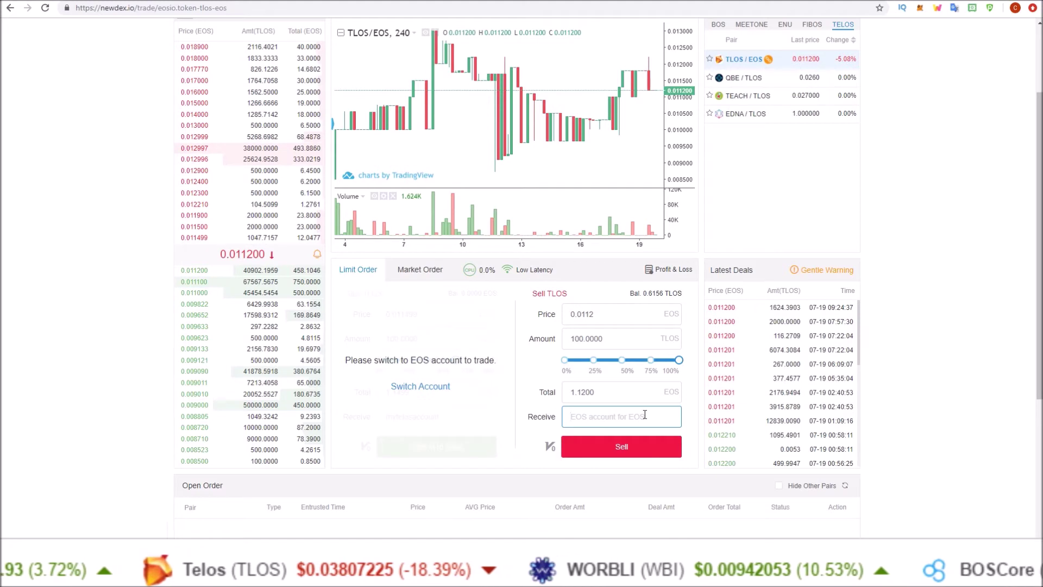
drag(546, 293, 574, 295)
click(598, 415)
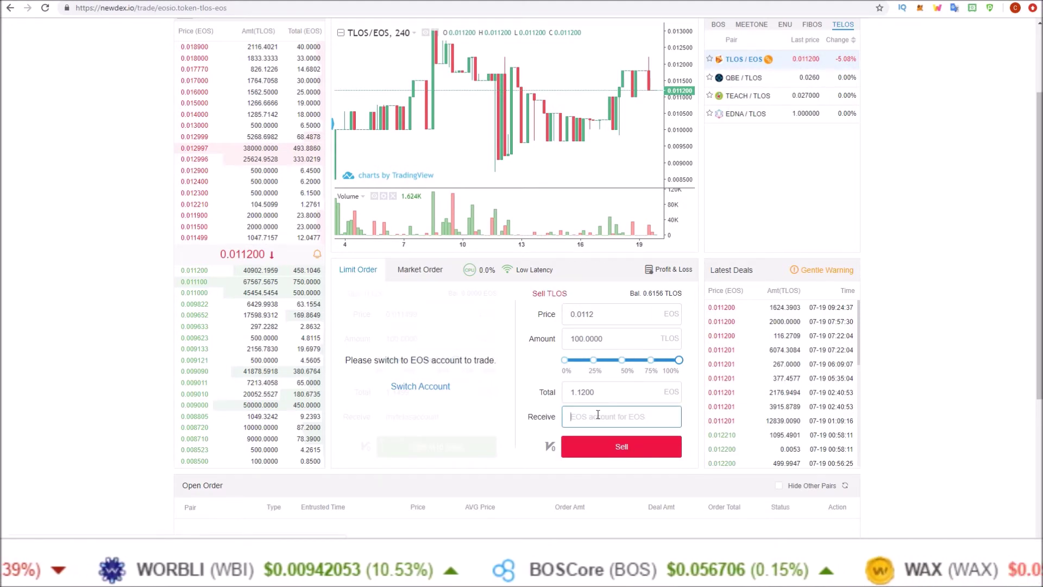
text(myeosaccount)
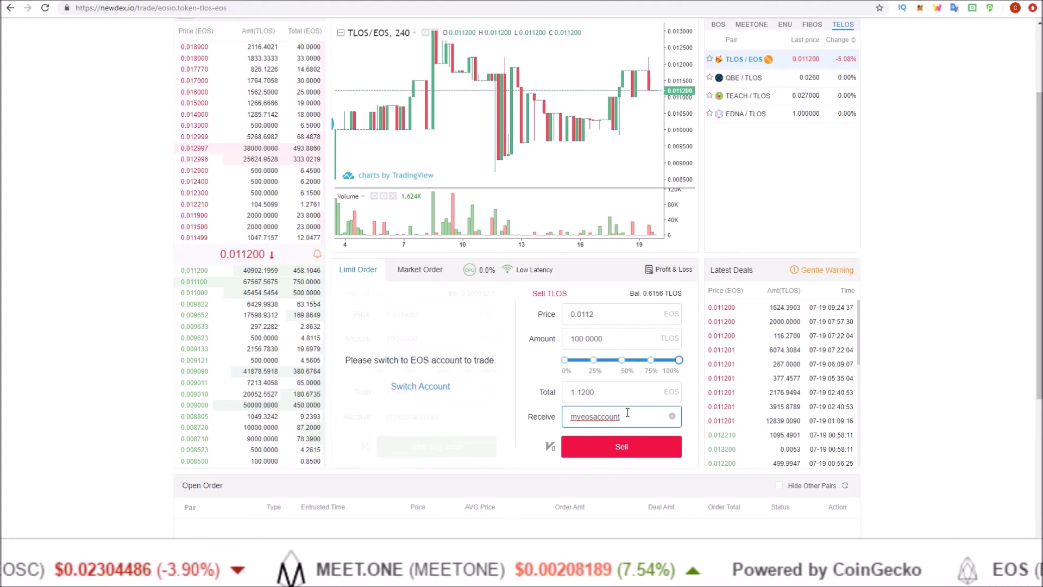
Step: Highlight the EOS receiving account name, the TLOS sell heading and the Receive label for review
drag(618, 416, 569, 414)
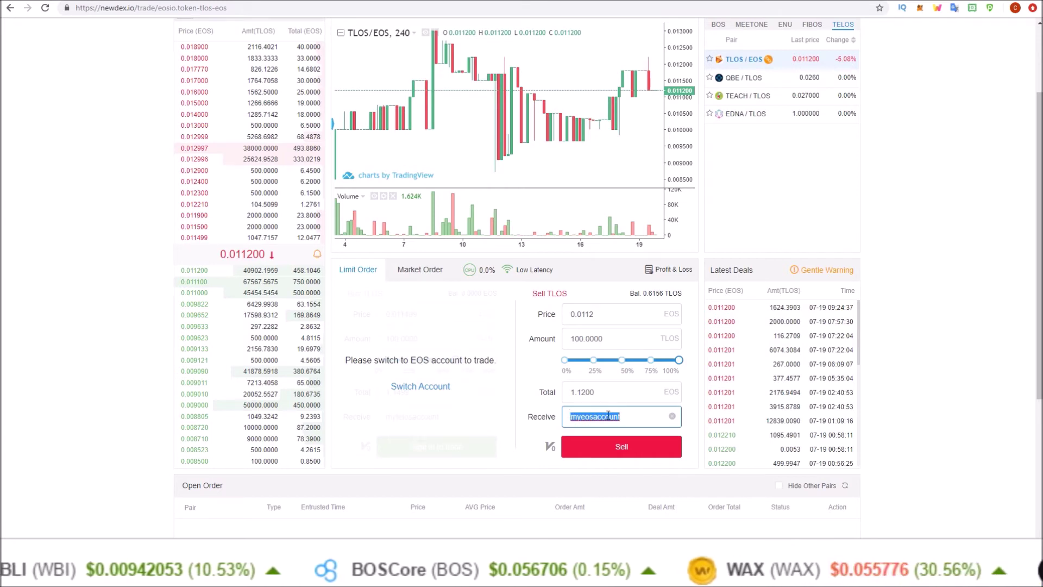
drag(626, 416, 567, 413)
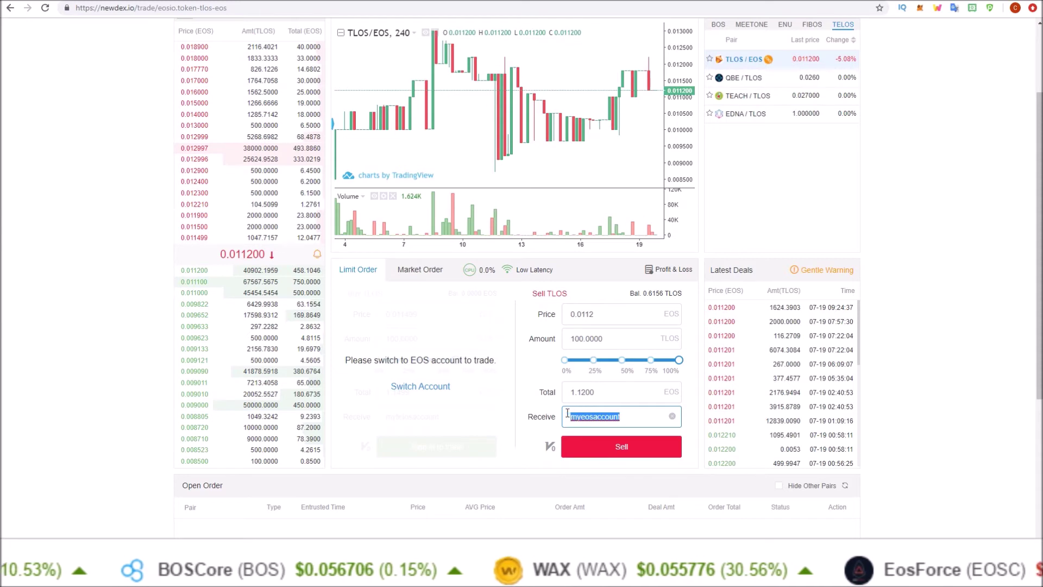
click(620, 416)
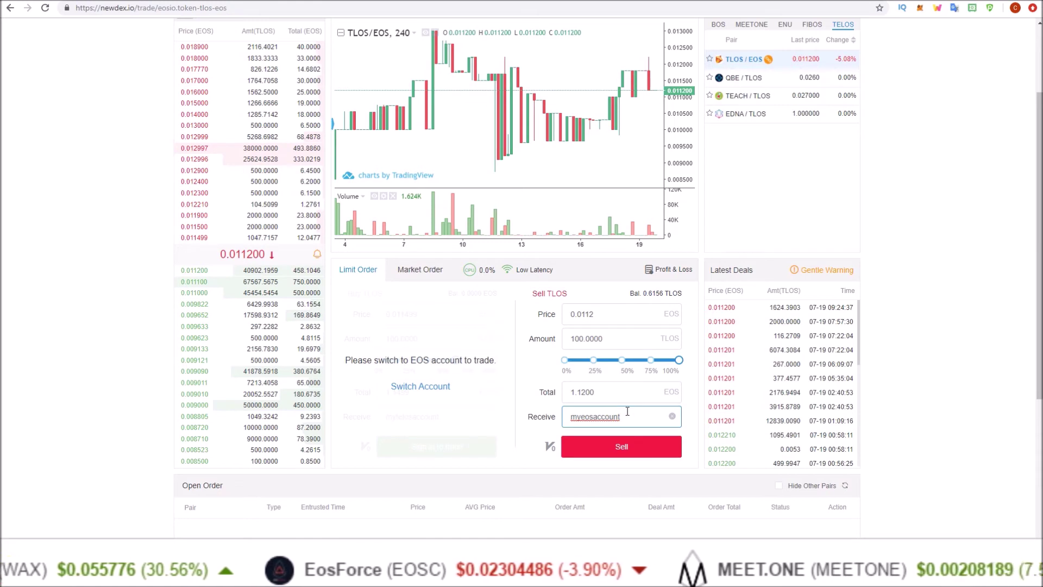
drag(545, 294, 574, 299)
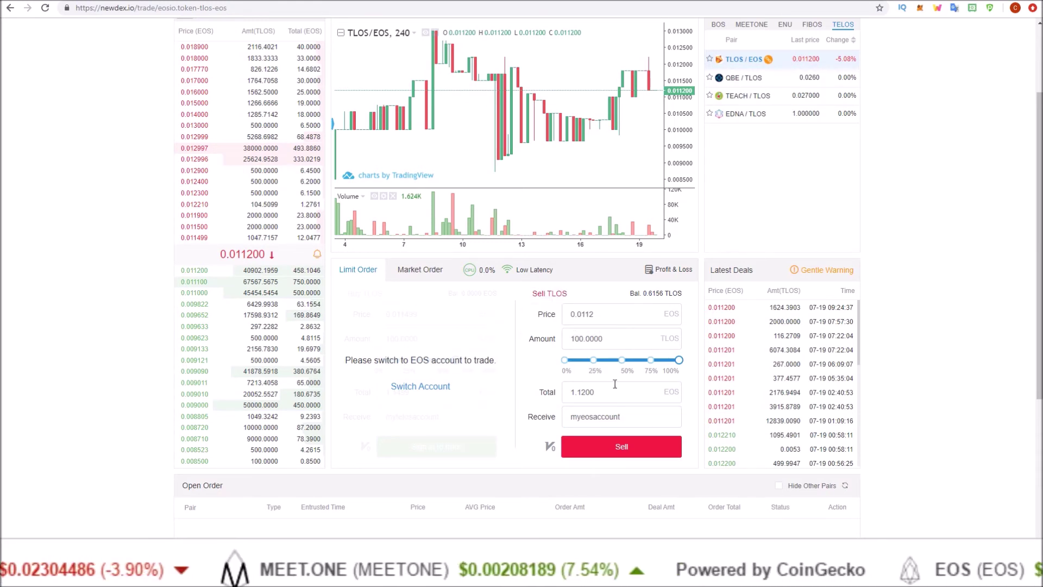
drag(620, 416, 573, 414)
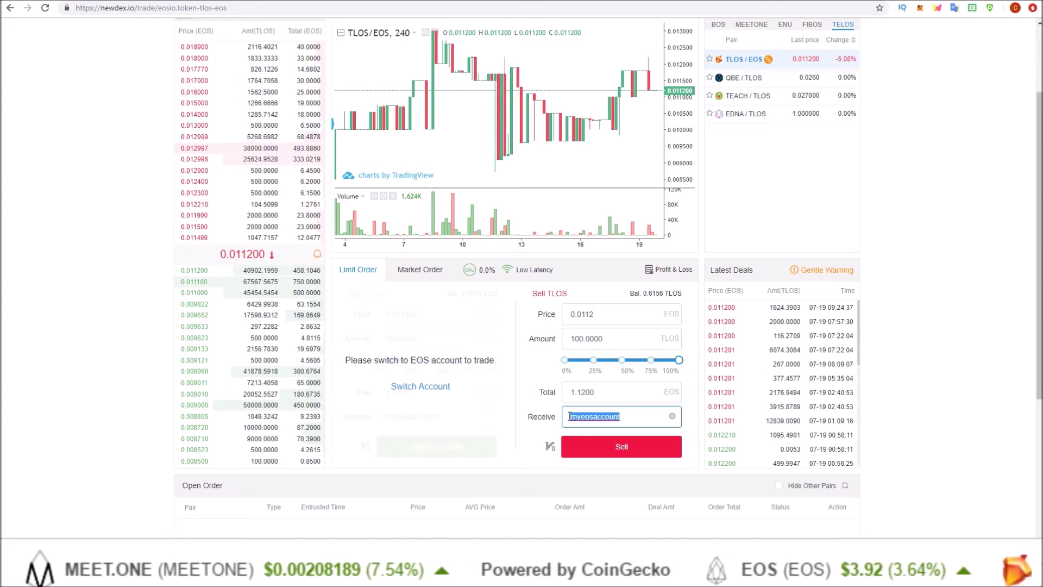
click(569, 417)
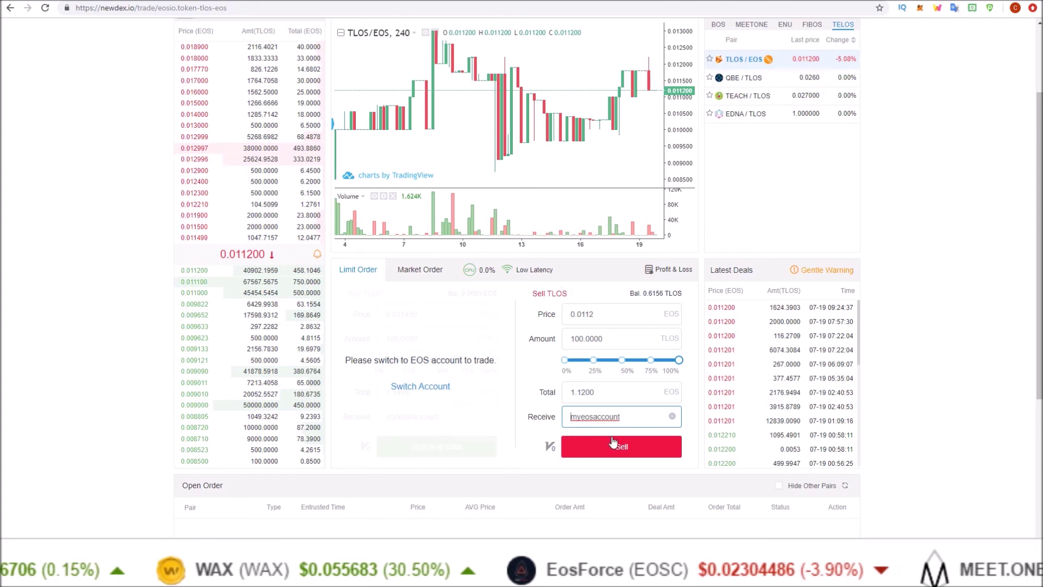
drag(570, 417, 621, 417)
click(566, 417)
drag(526, 417, 559, 418)
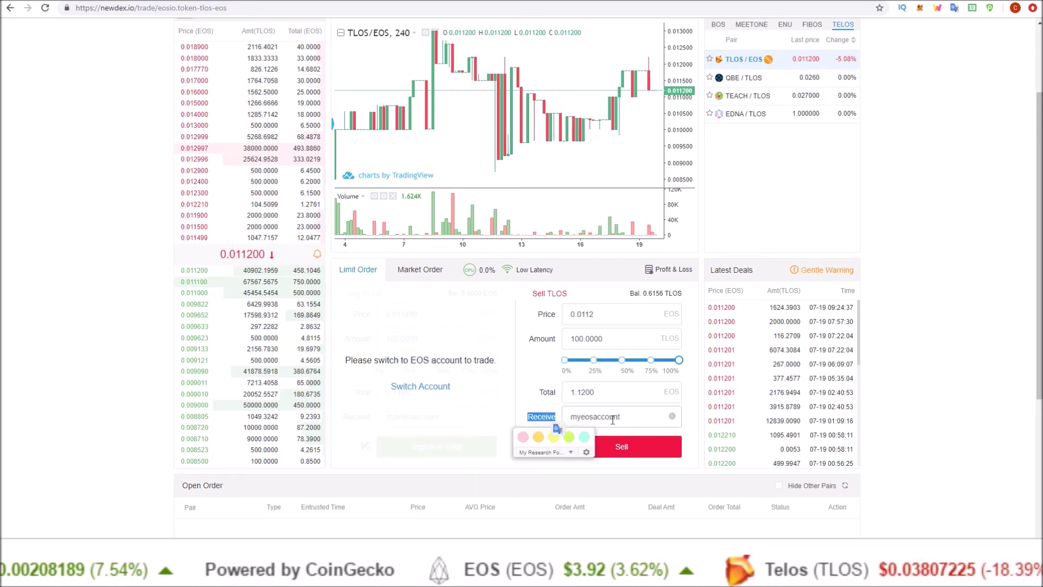
click(526, 404)
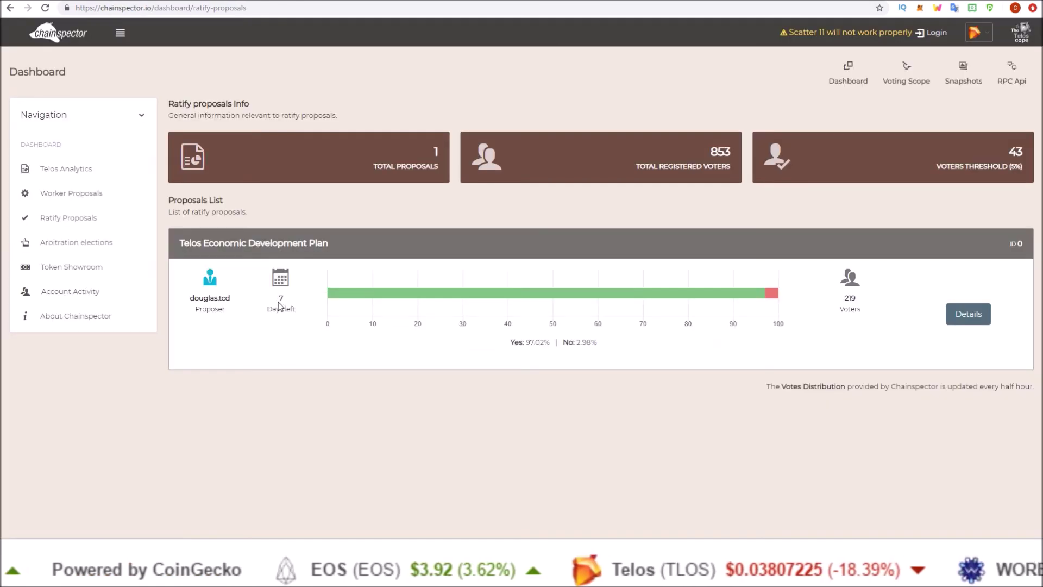
Step: Highlight the Telos Economic Development Plan title, its 7 days left and 97.02% yes vote
drag(276, 298, 303, 299)
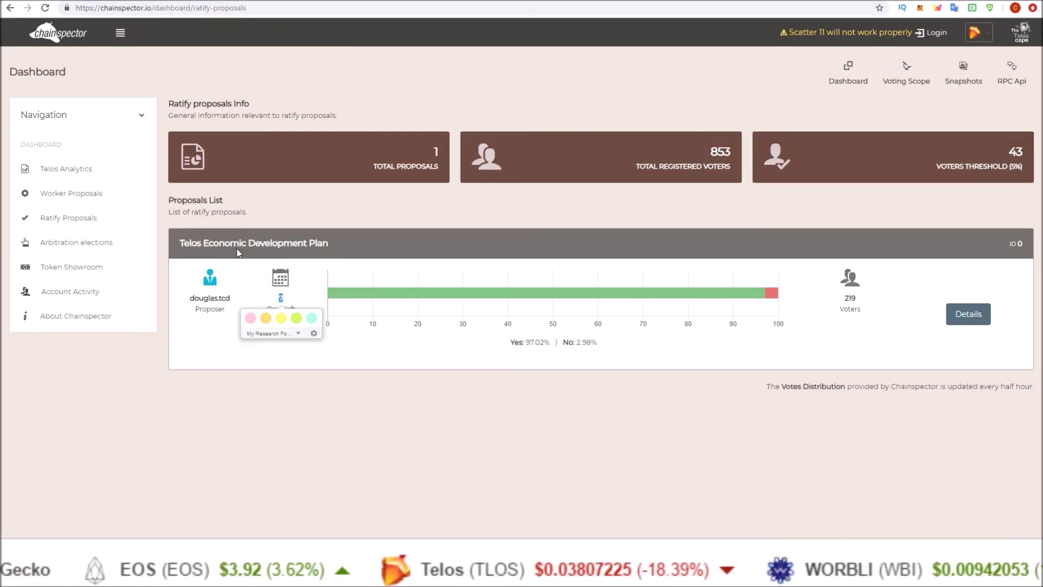
drag(179, 243, 334, 245)
click(352, 248)
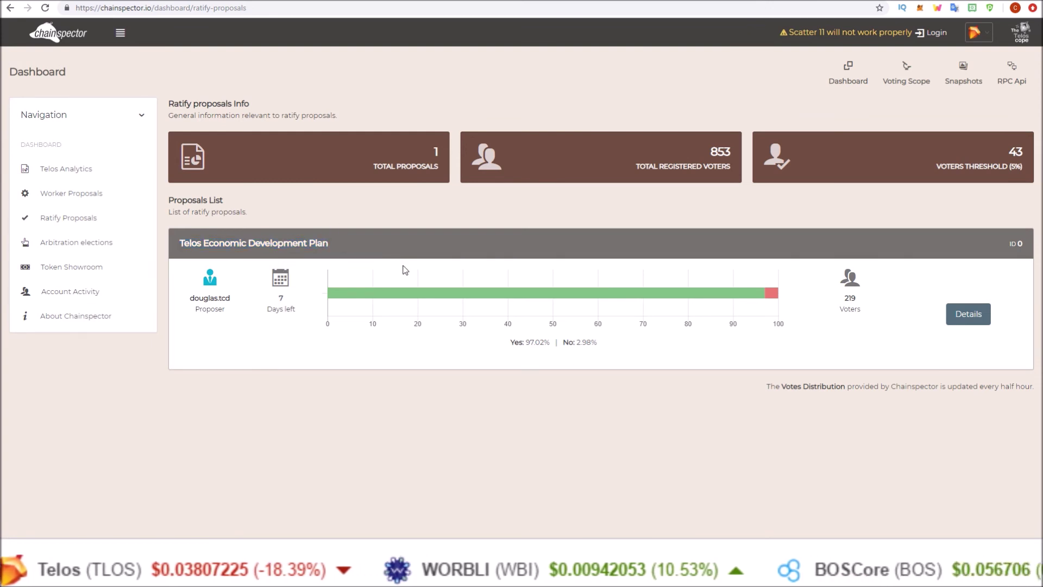
drag(526, 340, 552, 343)
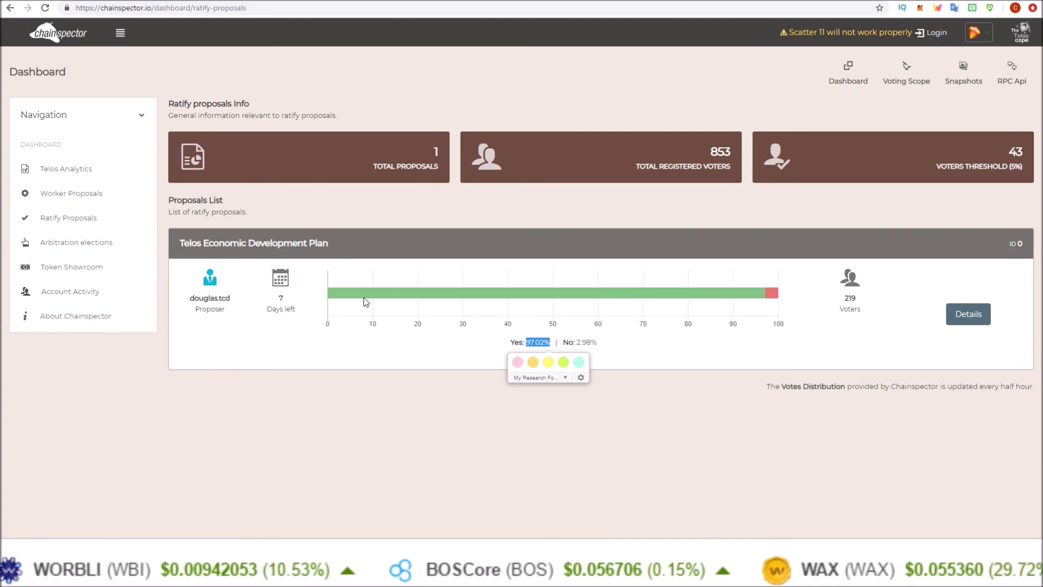
click(297, 300)
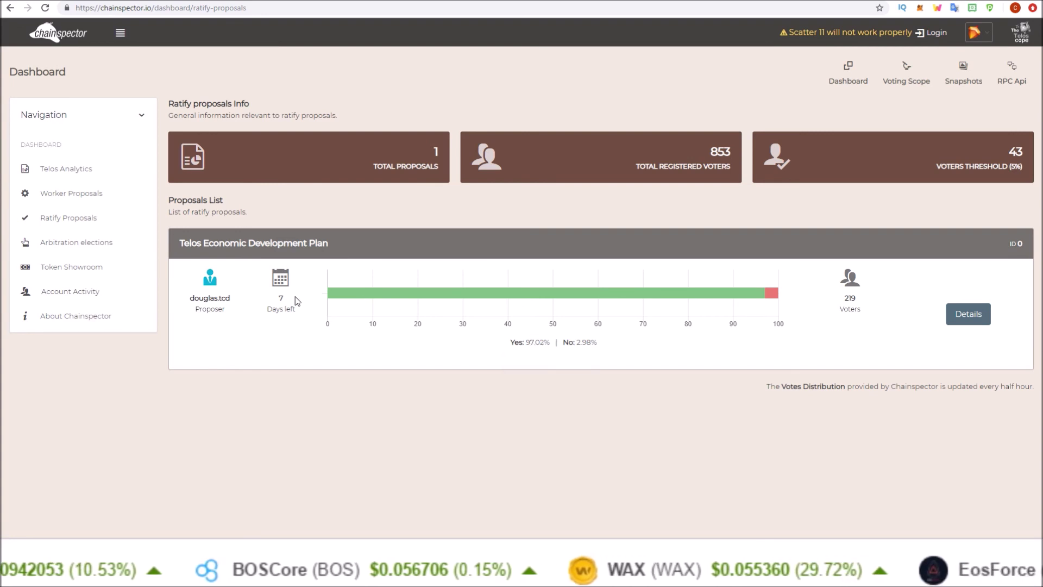